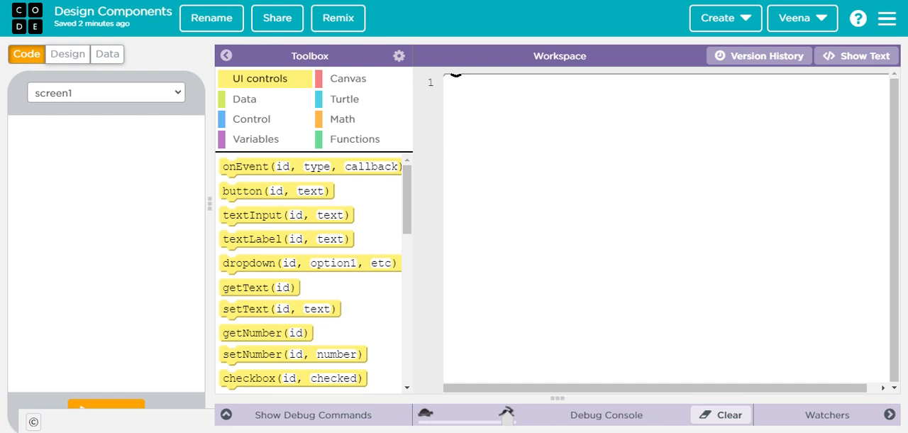
Step: Switch to design mode, shrink the app preview, and add a button to screen1 at about x 100, y 170
click(68, 54)
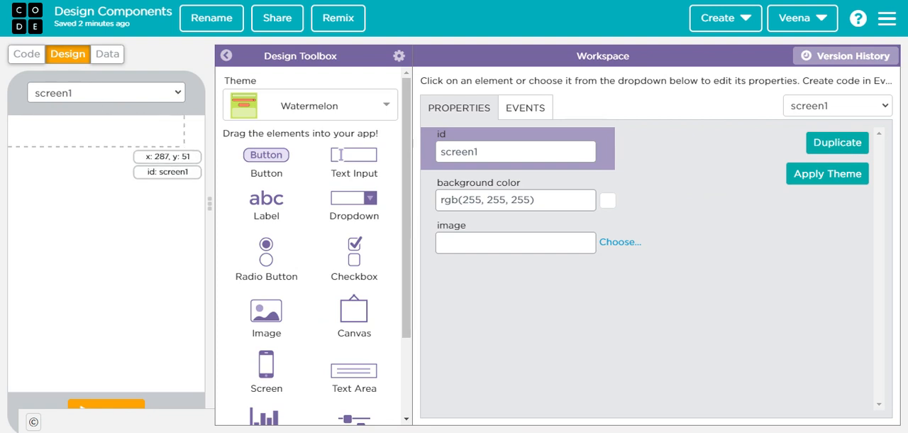
drag(210, 209, 186, 199)
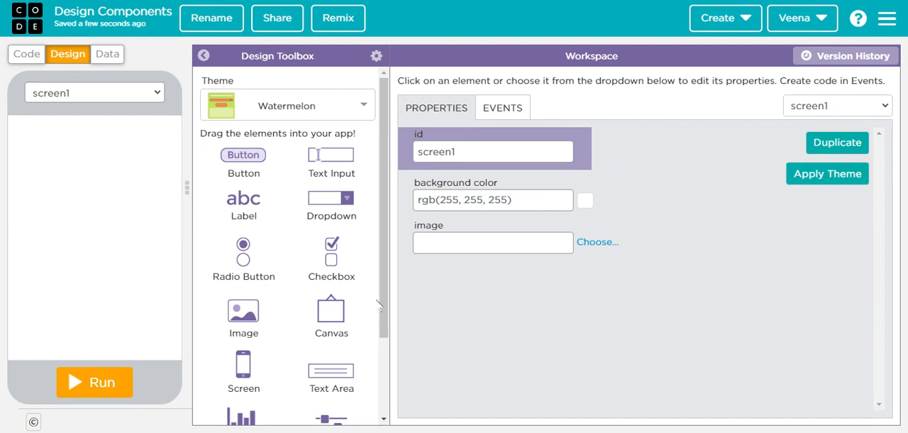
scroll(285, 296, down, 2)
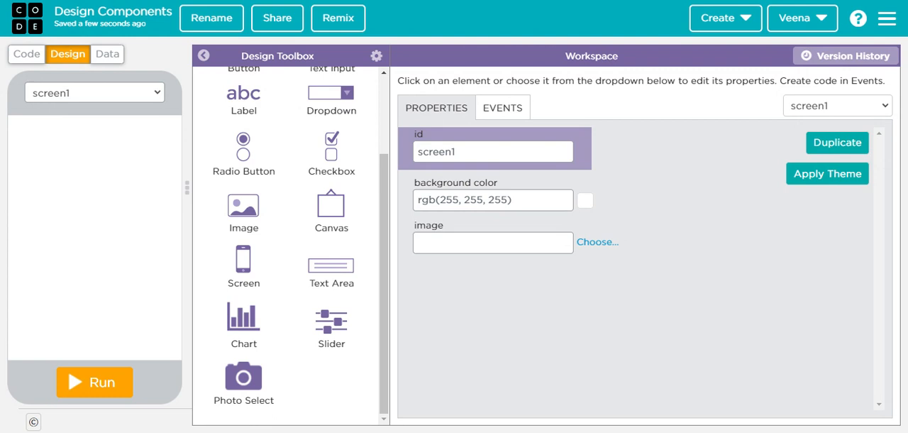
scroll(317, 249, up, 3)
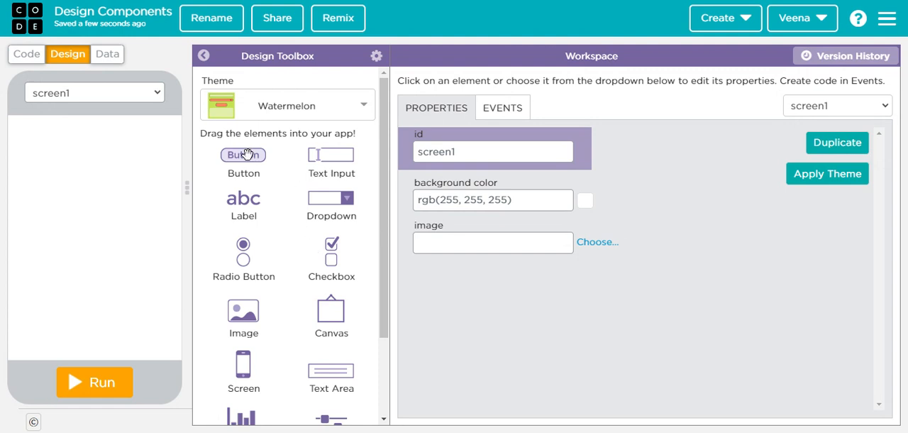
drag(246, 154, 96, 222)
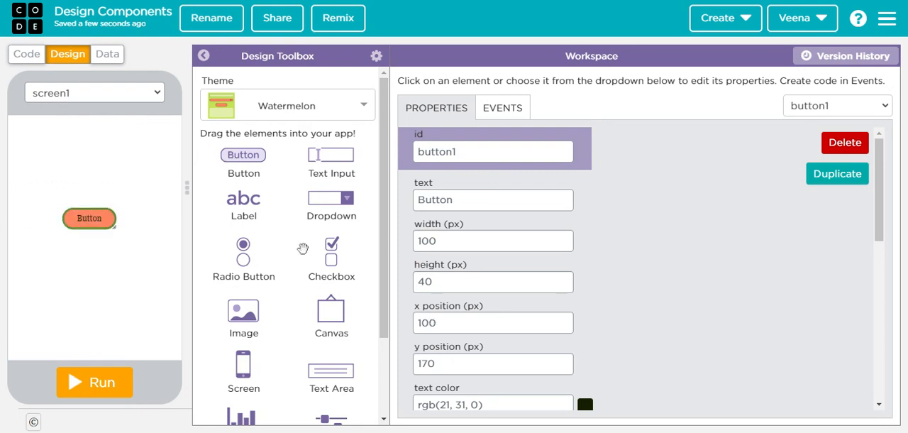
Step: Set the button's text to "Click Me!"
scroll(302, 248, down, 3)
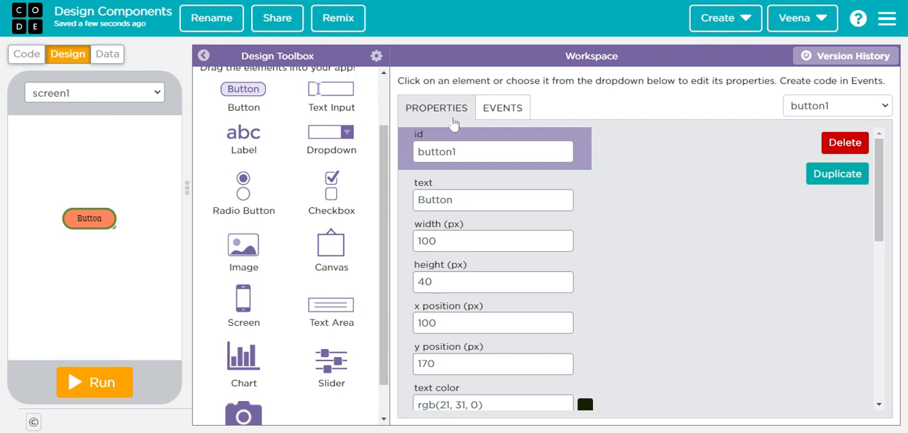
scroll(487, 172, down, 1)
scroll(488, 173, up, 1)
key(Tab)
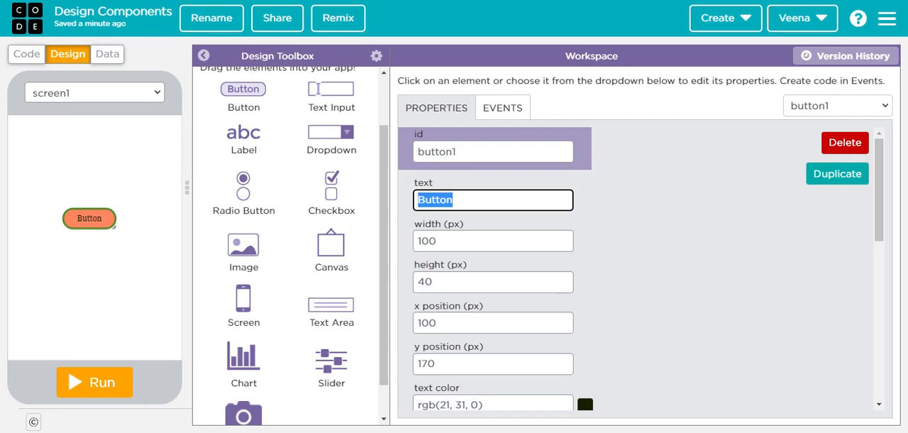
text(Click M)
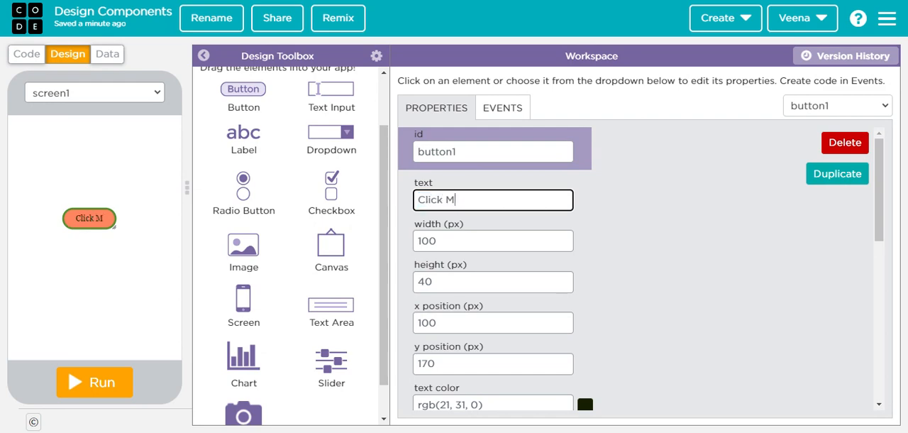
text(e!)
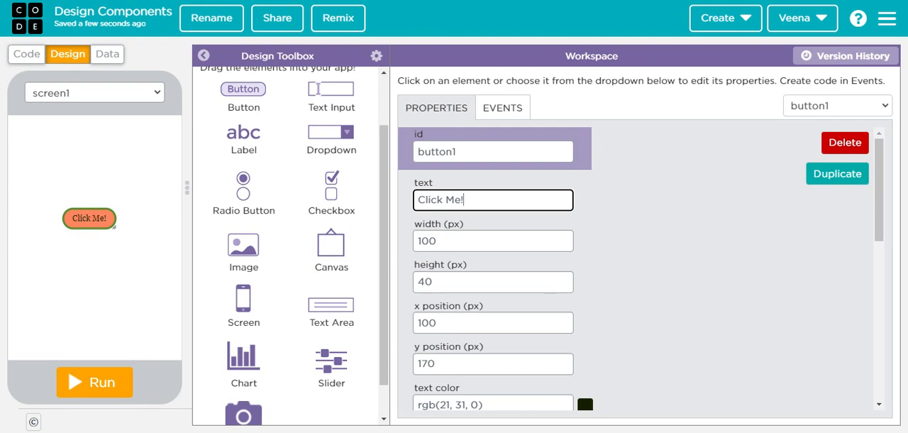
Step: Set the button's font family to Lucida Sans and its font size to 19 px
scroll(659, 263, down, 1)
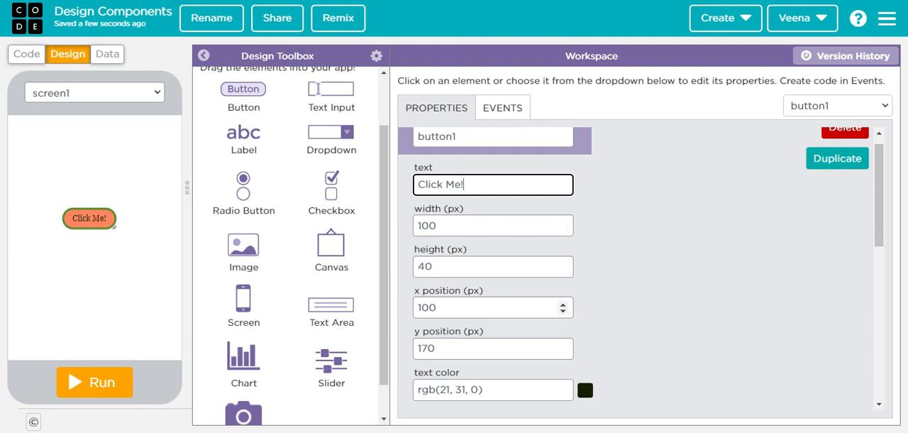
scroll(497, 307, down, 1)
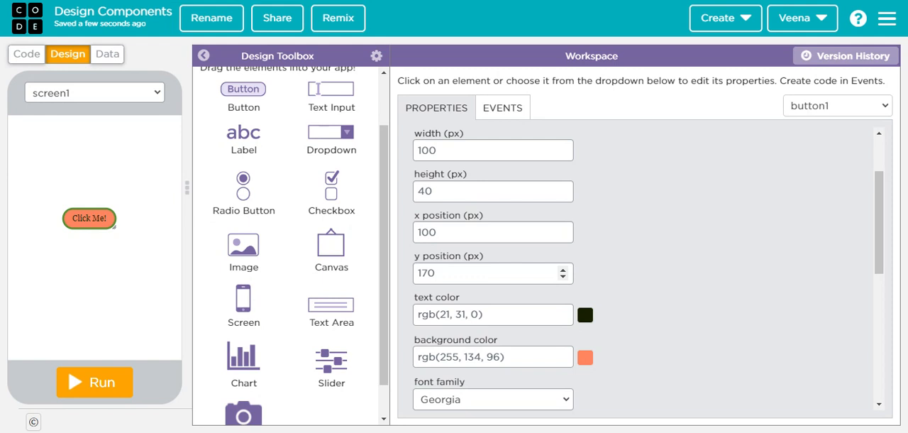
scroll(595, 291, down, 1)
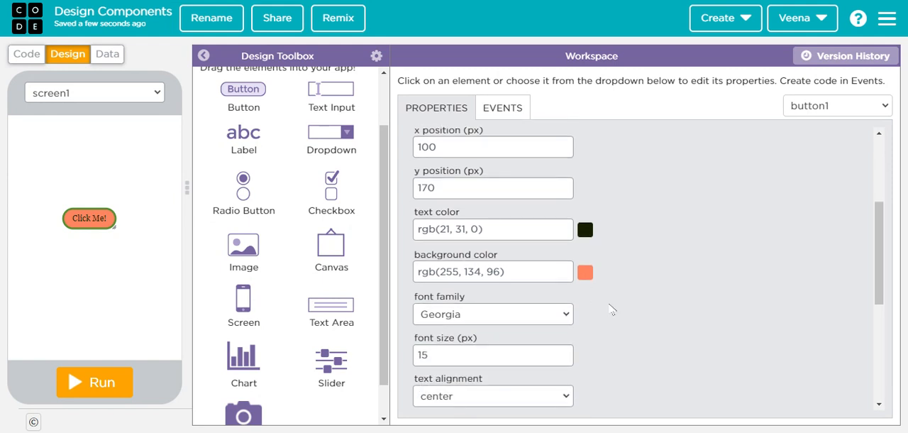
scroll(616, 316, down, 1)
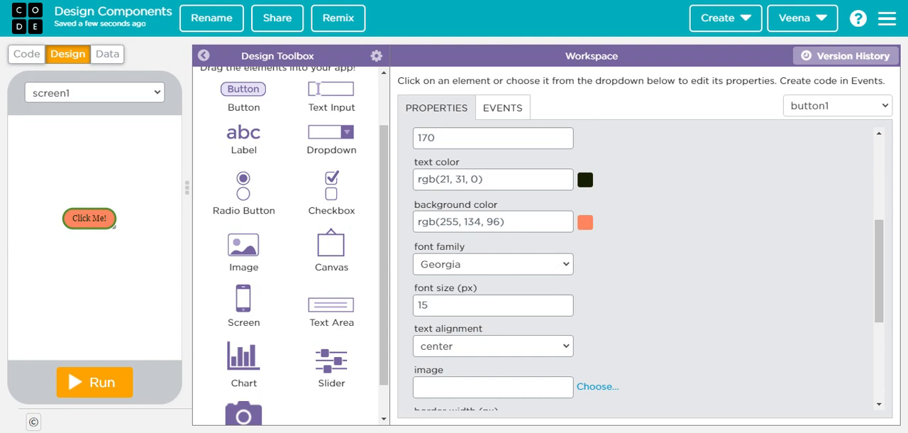
click(518, 312)
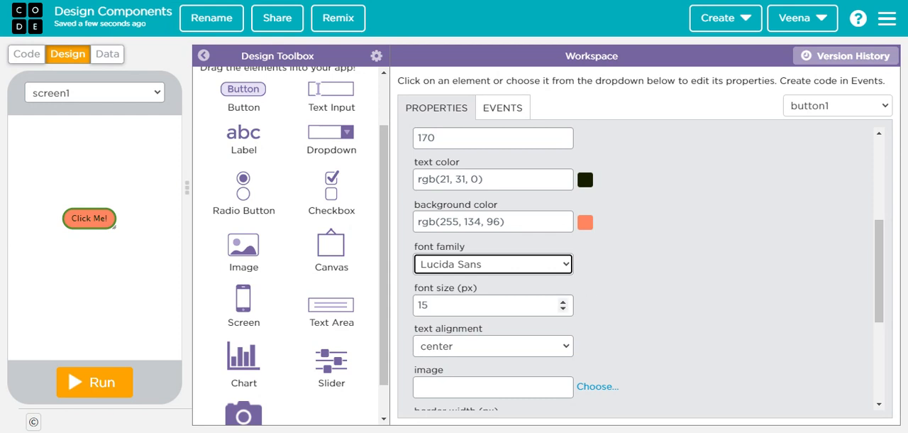
scroll(518, 313, down, 1)
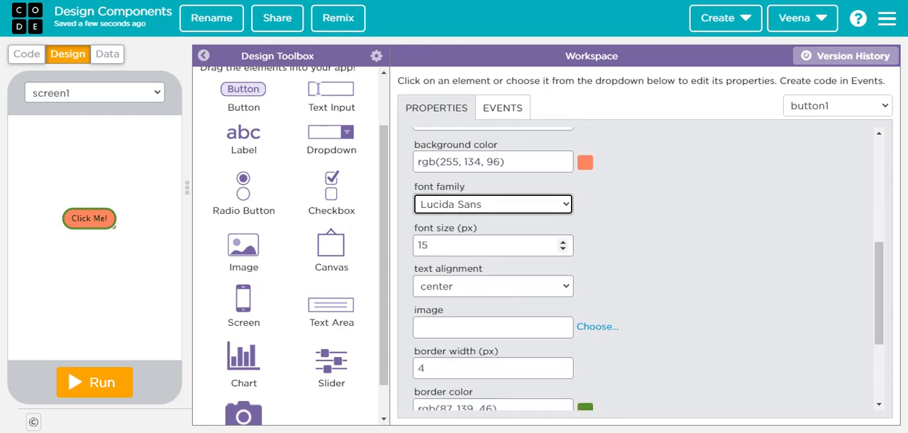
click(563, 241)
click(562, 241)
click(562, 241)
click(562, 241)
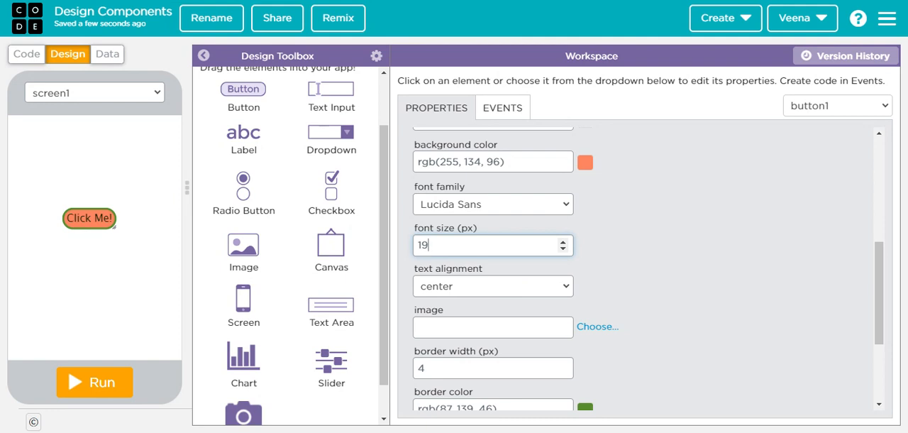
click(518, 291)
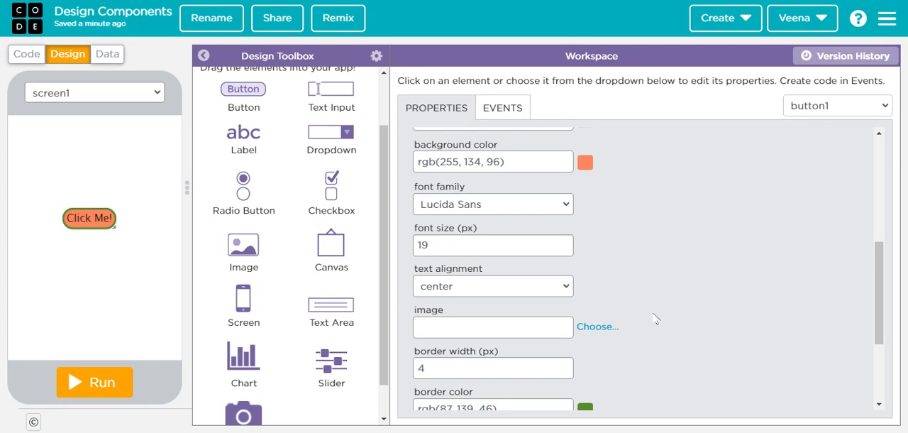
Step: Assign the play-circle icon (icon://fa-play-circle) from the icon library as the button's image
scroll(652, 318, down, 2)
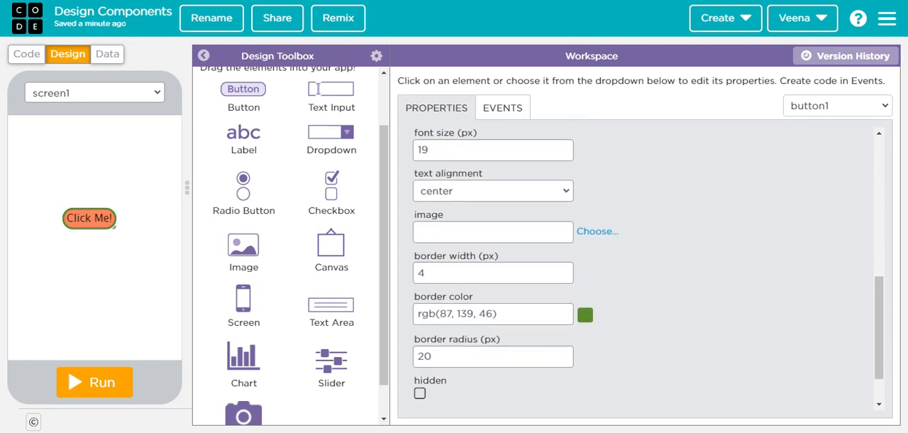
click(594, 235)
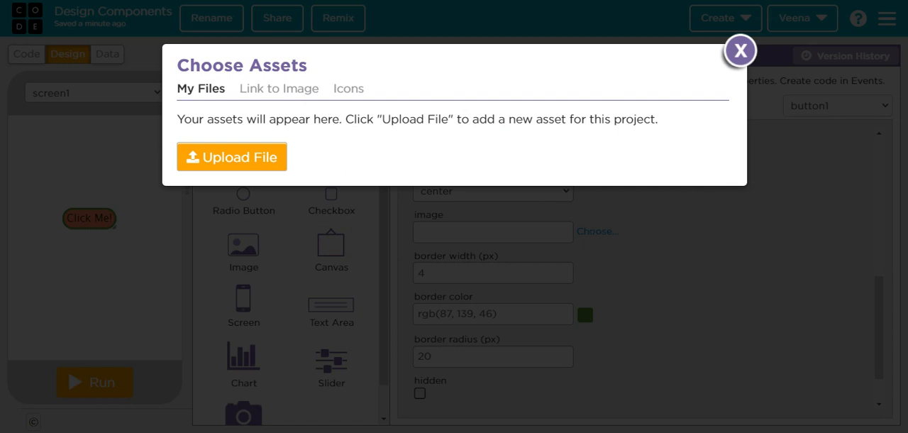
click(284, 90)
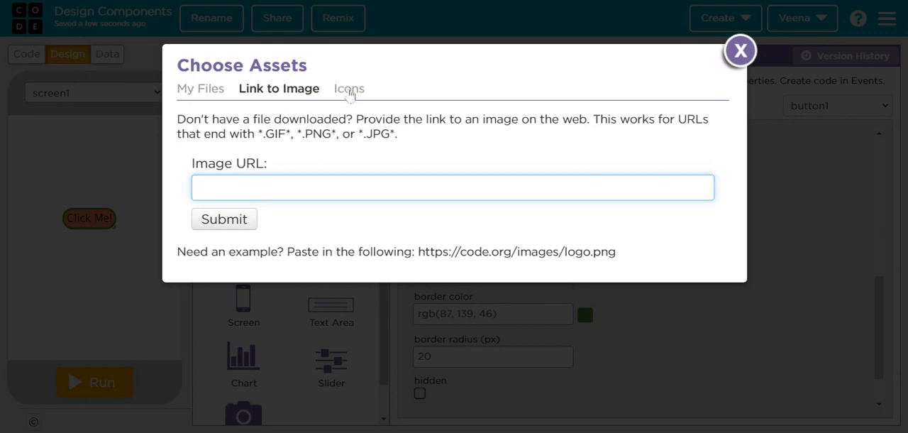
double_click(349, 91)
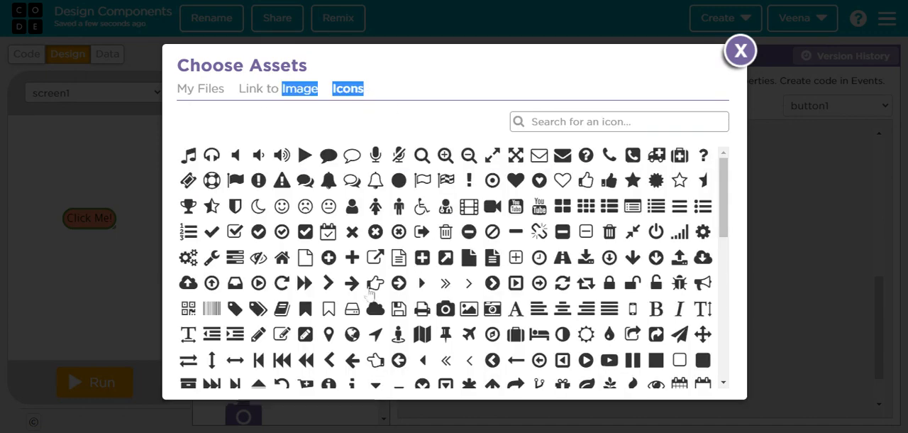
click(586, 361)
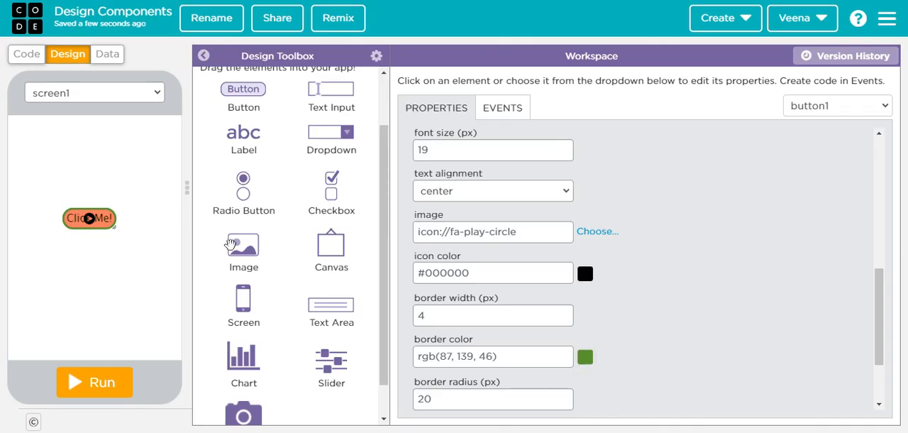
Step: Clear the button's text so that only its icon is shown
scroll(486, 202, up, 4)
scroll(487, 202, up, 2)
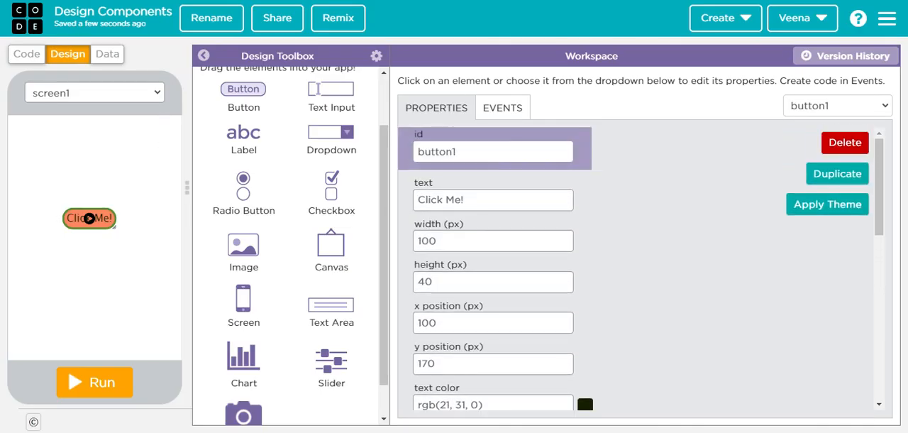
drag(467, 199, 391, 189)
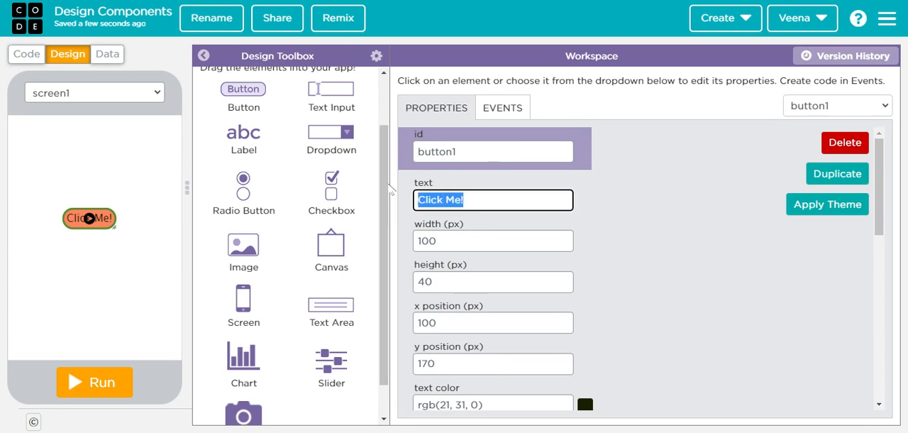
key(BackSpace)
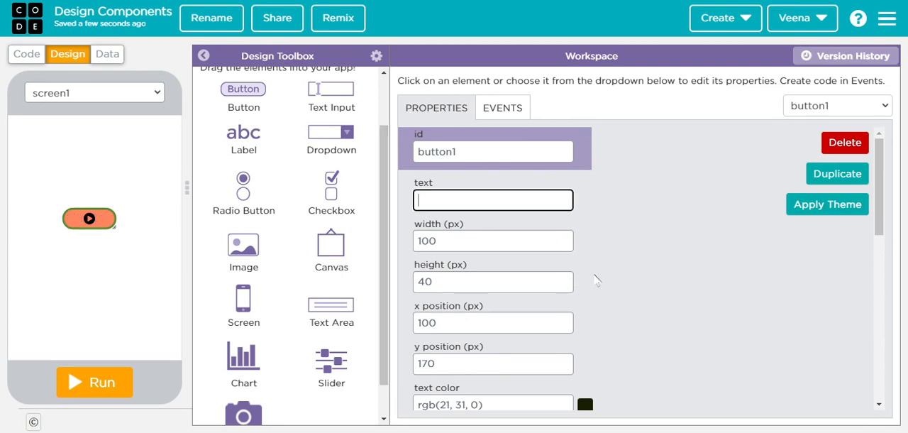
Step: Set the button's icon color to bright green, #4fc10a
scroll(640, 249, down, 10)
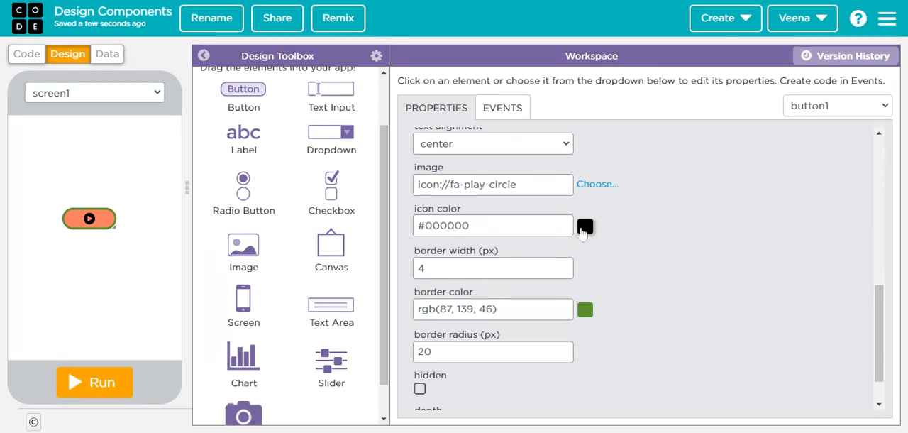
click(583, 227)
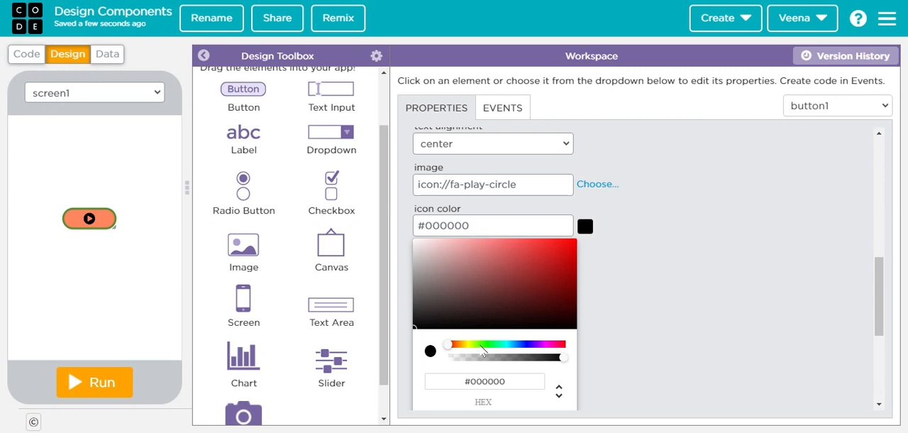
click(481, 344)
click(569, 261)
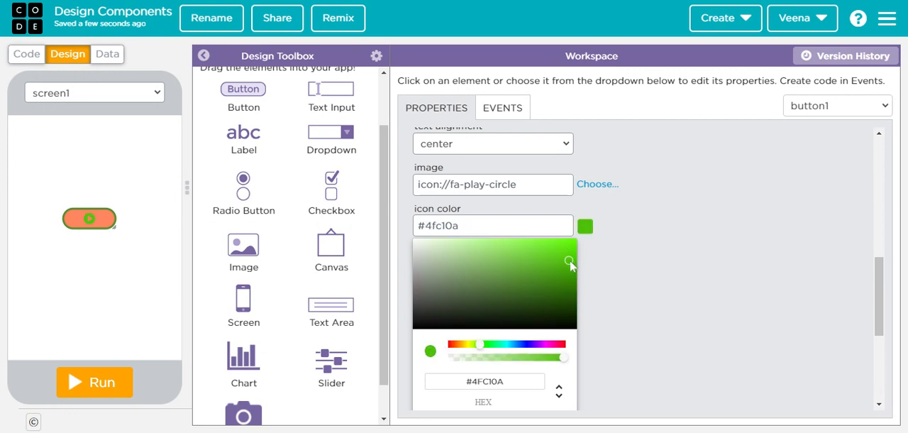
click(641, 256)
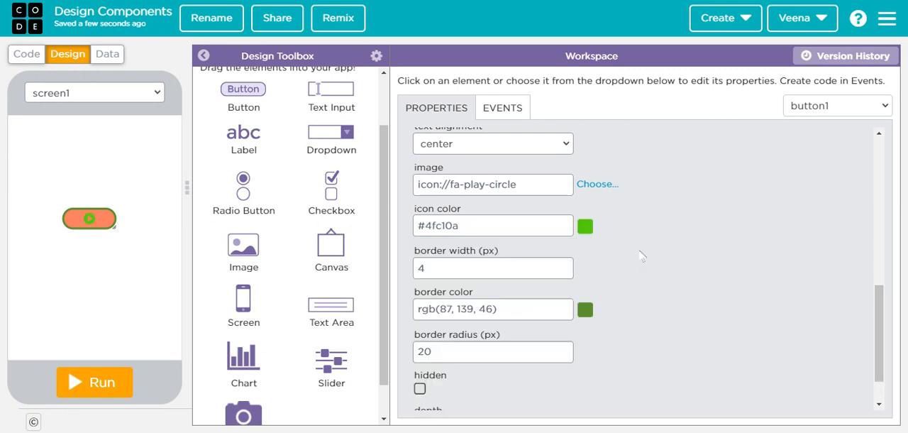
scroll(639, 255, down, 2)
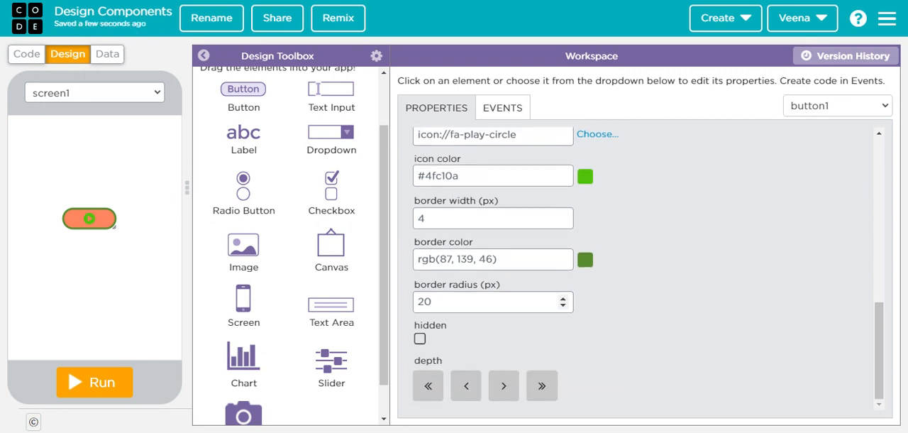
mouse_move(115, 226)
mouse_down()
mouse_move(106, 206)
mouse_move(86, 243)
mouse_move(115, 228)
mouse_up()
click(586, 260)
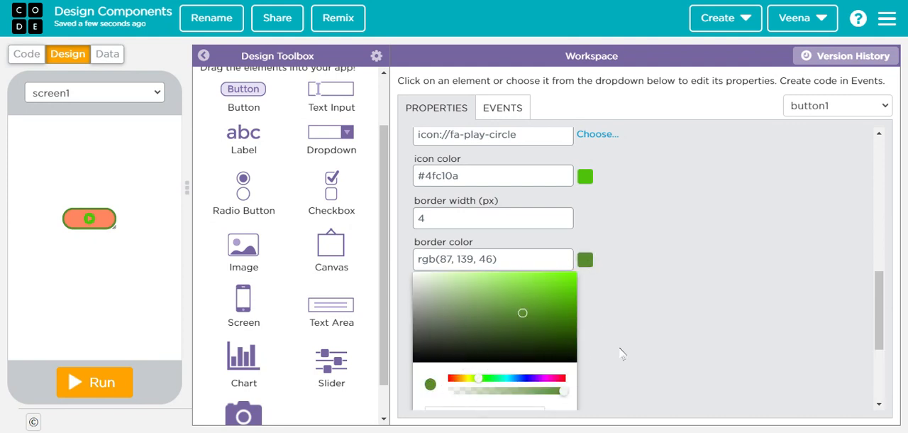
click(623, 310)
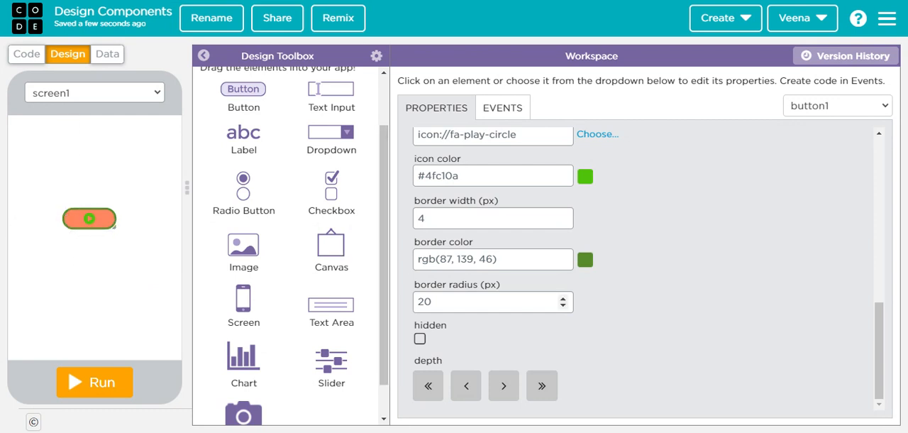
Step: Try a border radius of 10 px on the button and raise it to 23 px
drag(446, 303, 397, 305)
text(10)
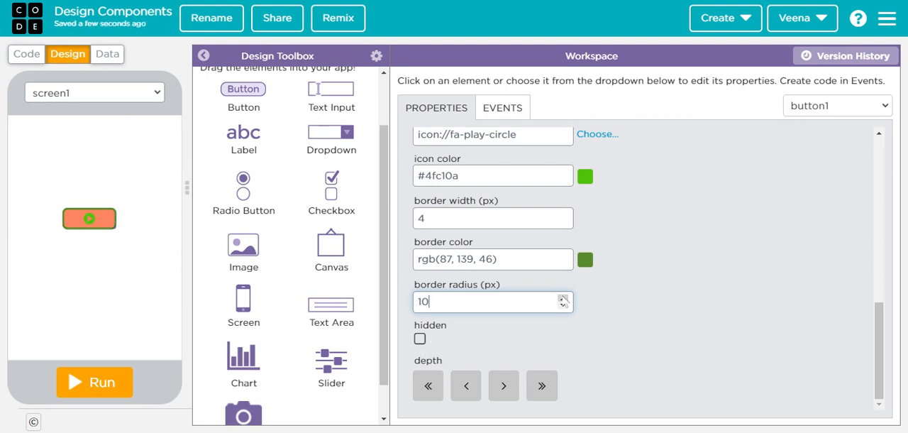
triple_click(562, 297)
double_click(562, 297)
triple_click(561, 297)
double_click(561, 297)
triple_click(561, 297)
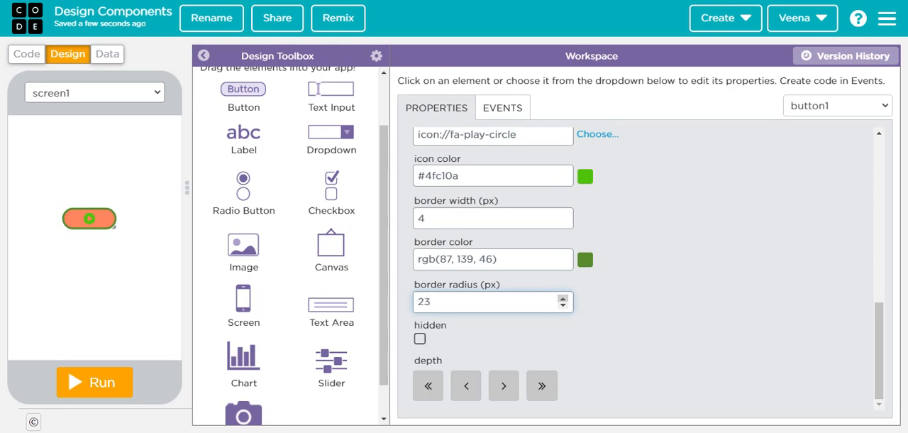
scroll(690, 225, up, 8)
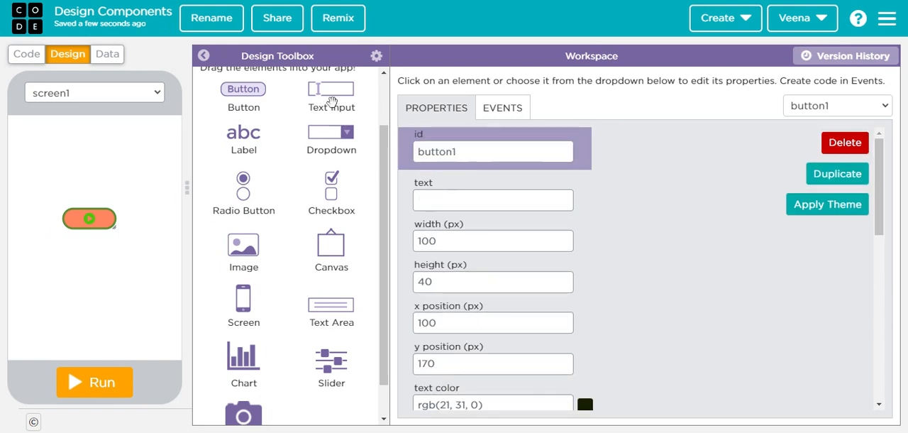
Step: Add a text input above the button at x 60, y 85 and set its placeholder to "Enter your age"
drag(332, 101, 125, 176)
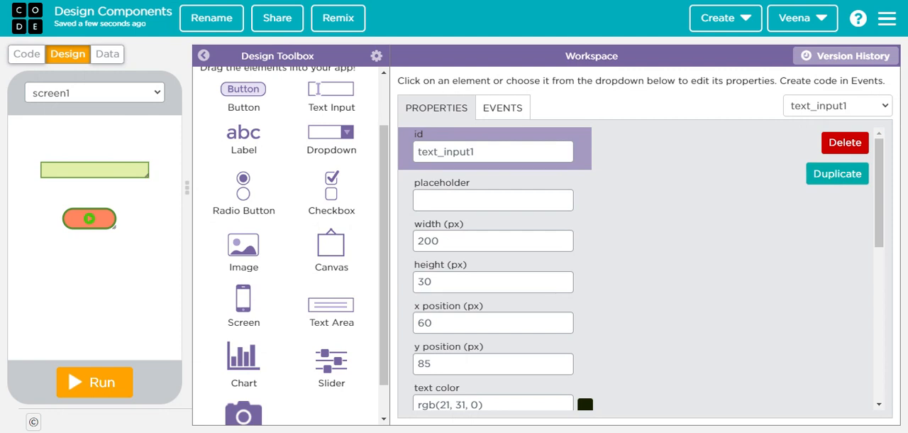
click(492, 200)
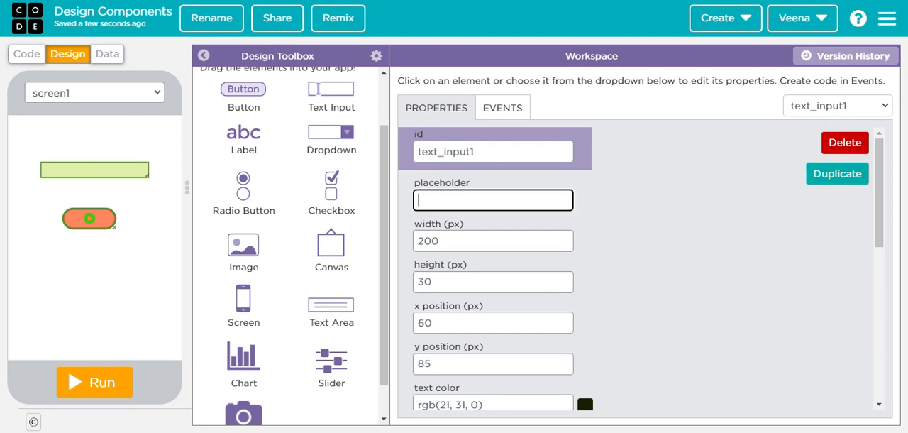
text(Enter )
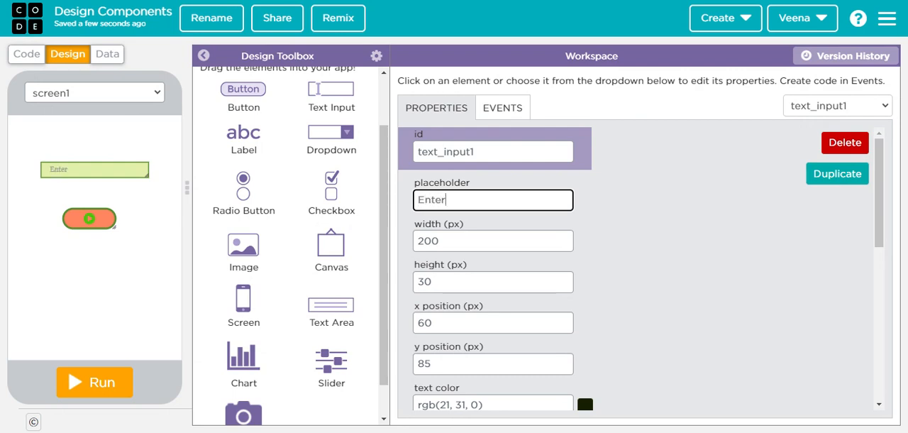
text(your age)
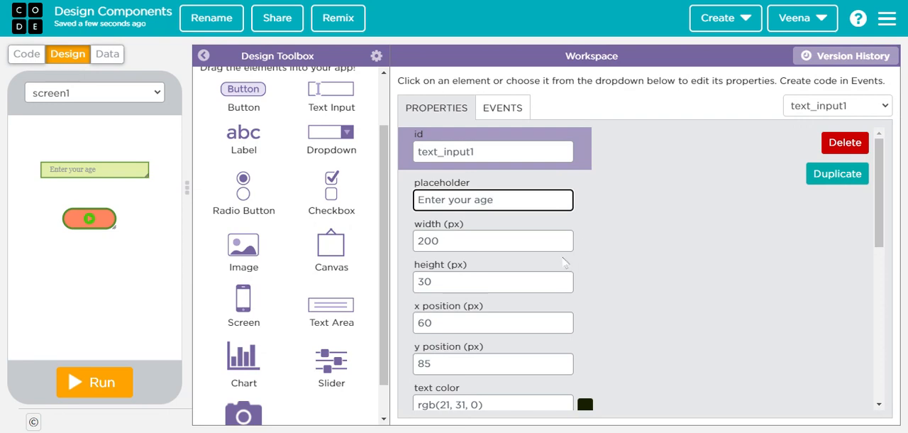
scroll(562, 261, down, 4)
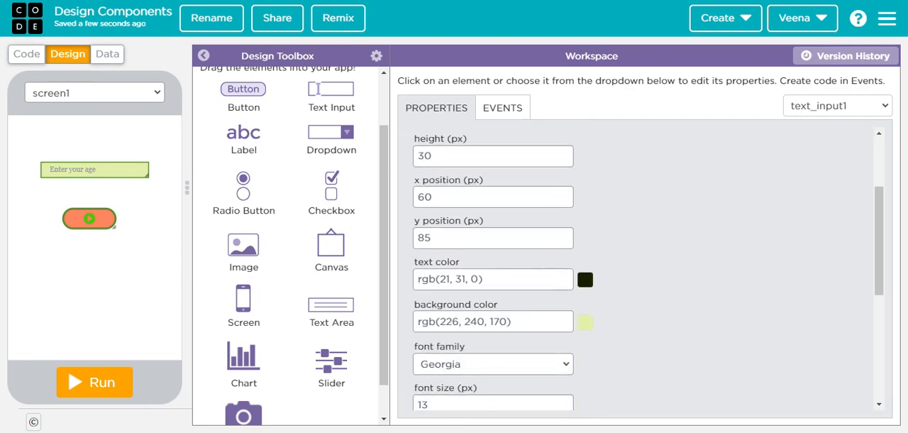
scroll(638, 269, down, 2)
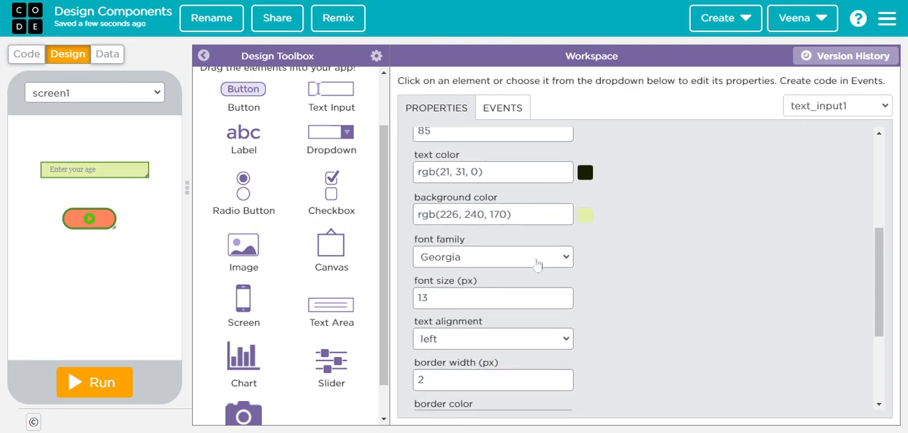
scroll(537, 264, down, 1)
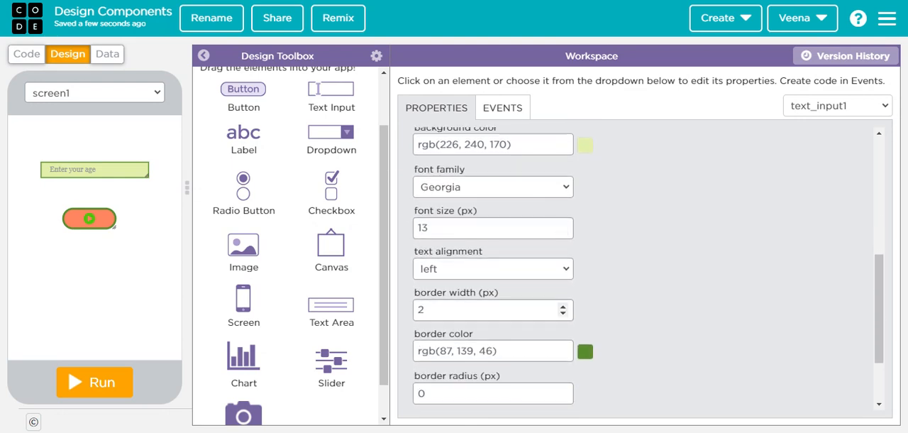
scroll(560, 305, down, 2)
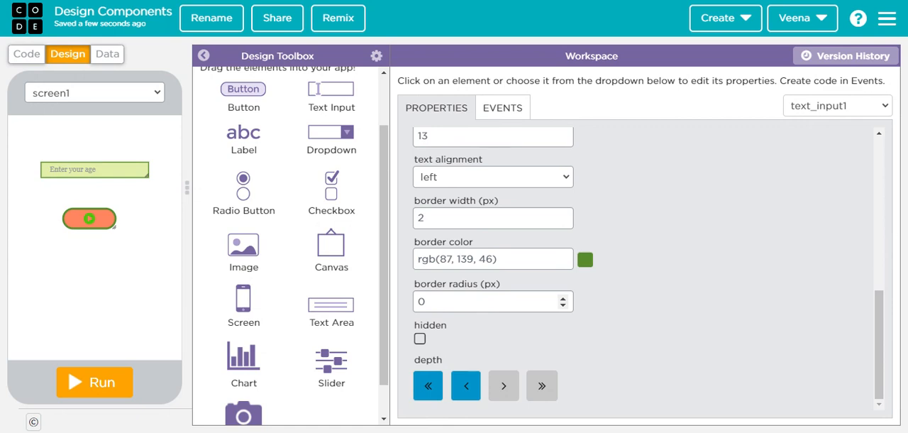
scroll(649, 216, up, 5)
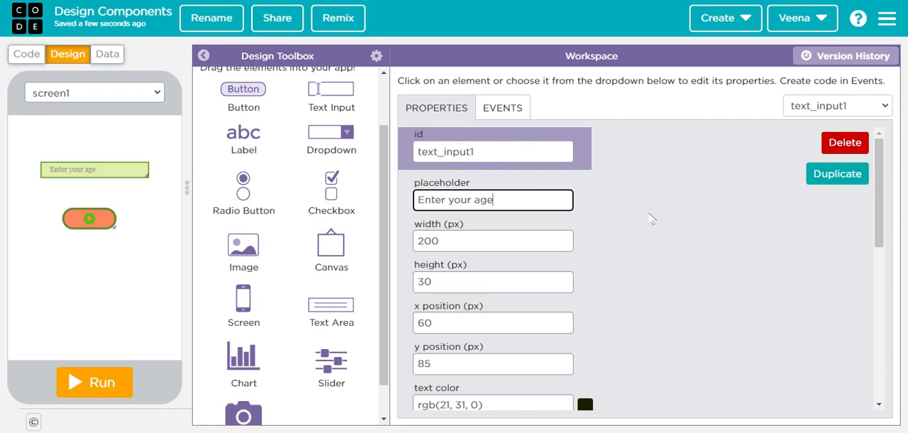
Step: Add a label below the button at x 120, y 280 and set its text to "First App"
drag(243, 138, 79, 278)
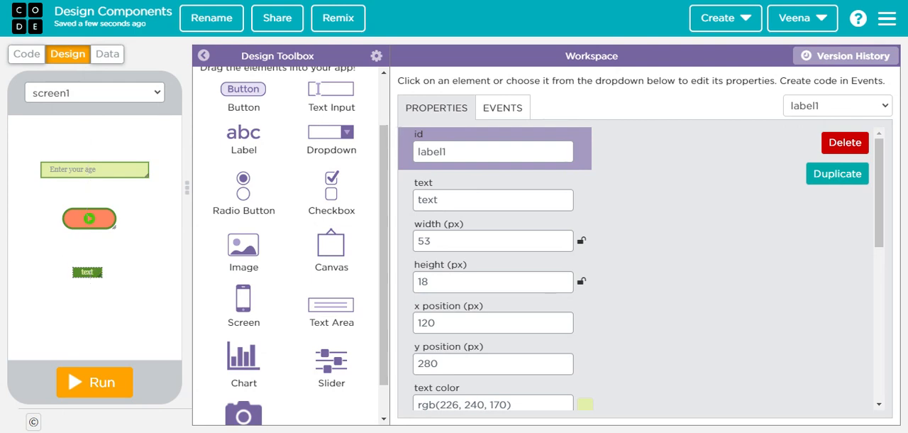
drag(456, 200, 402, 203)
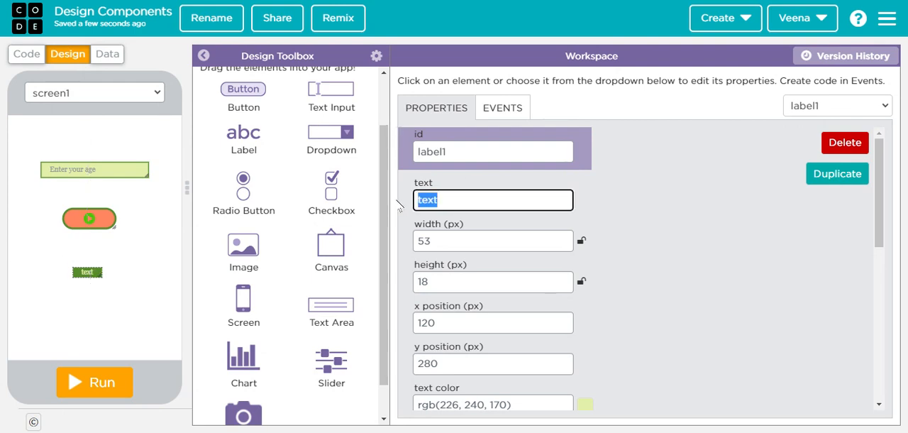
text(First )
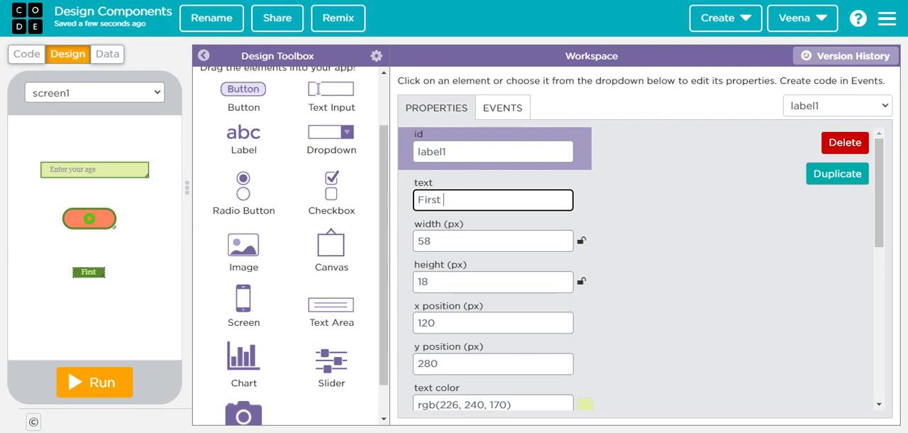
text(App)
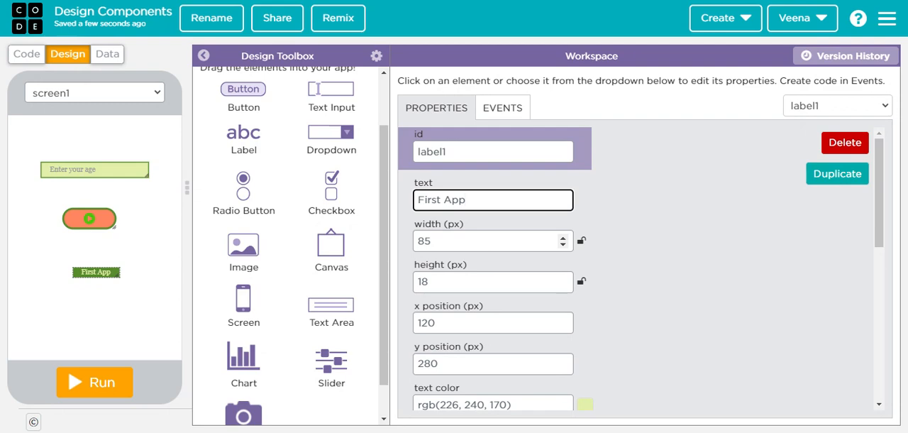
Step: Increase the "First App" label's font size to 42 px
scroll(496, 241, down, 1)
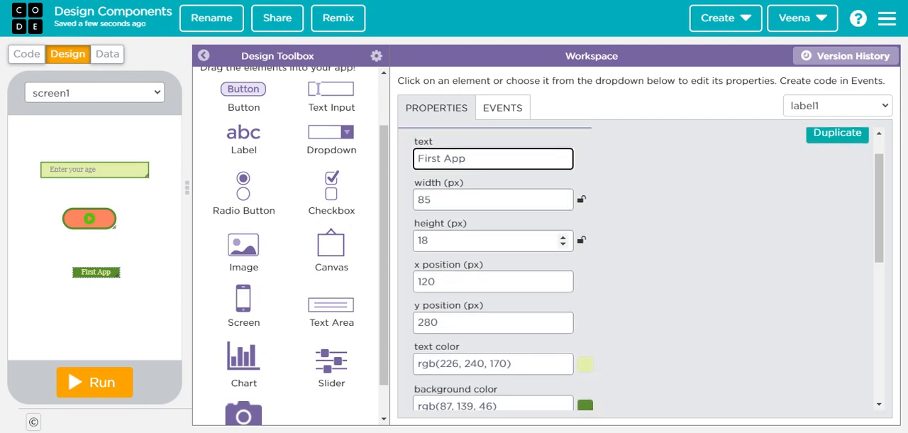
scroll(496, 234, down, 1)
scroll(497, 220, down, 2)
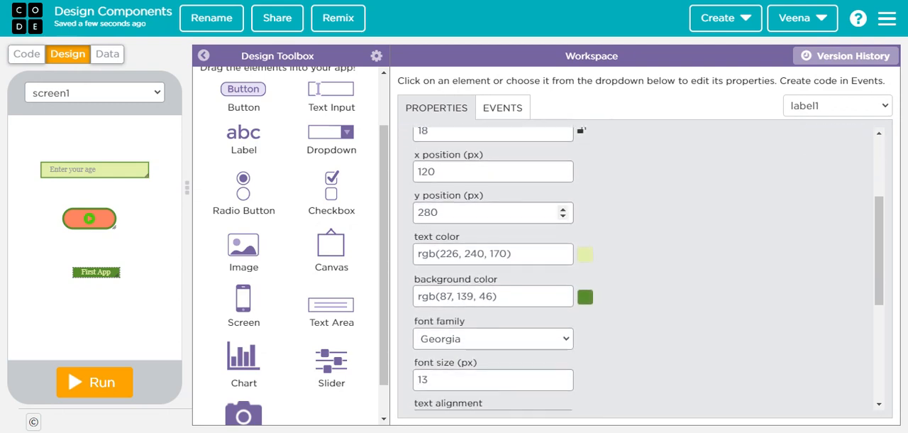
scroll(532, 286, down, 2)
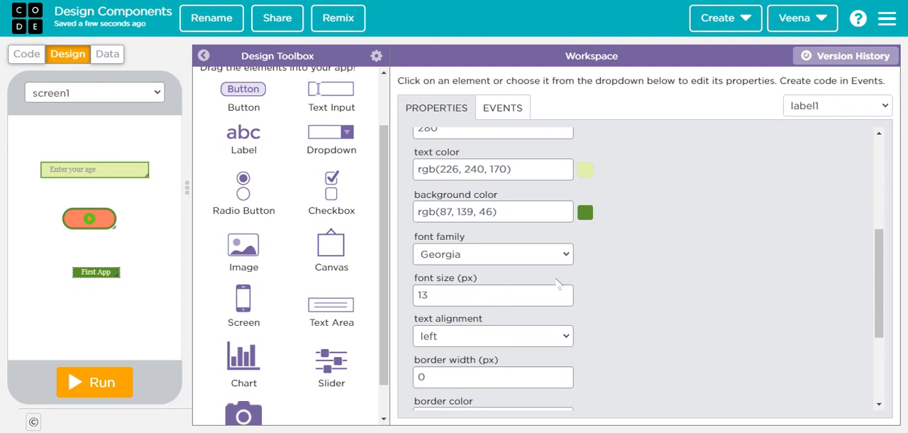
double_click(562, 291)
triple_click(562, 291)
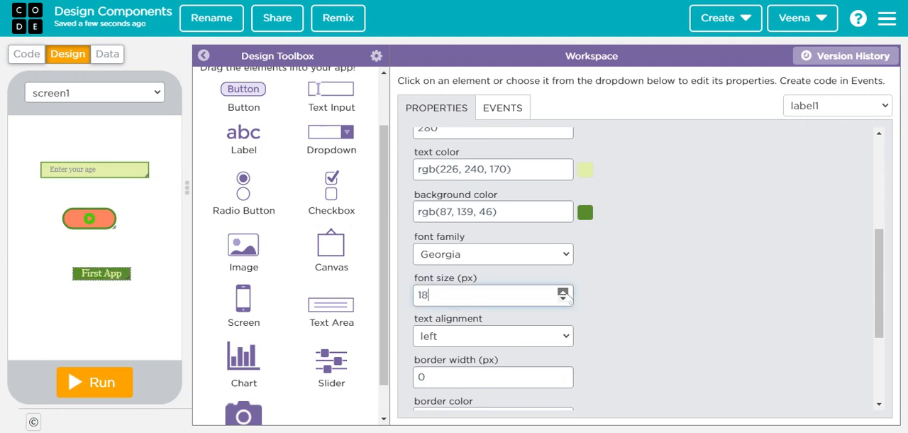
triple_click(562, 291)
triple_click(562, 292)
triple_click(562, 292)
triple_click(562, 292)
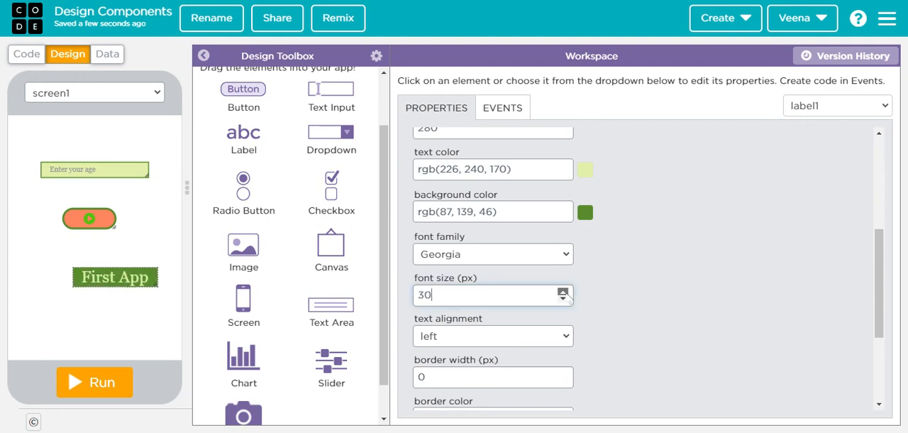
triple_click(563, 291)
triple_click(562, 291)
triple_click(562, 292)
double_click(563, 291)
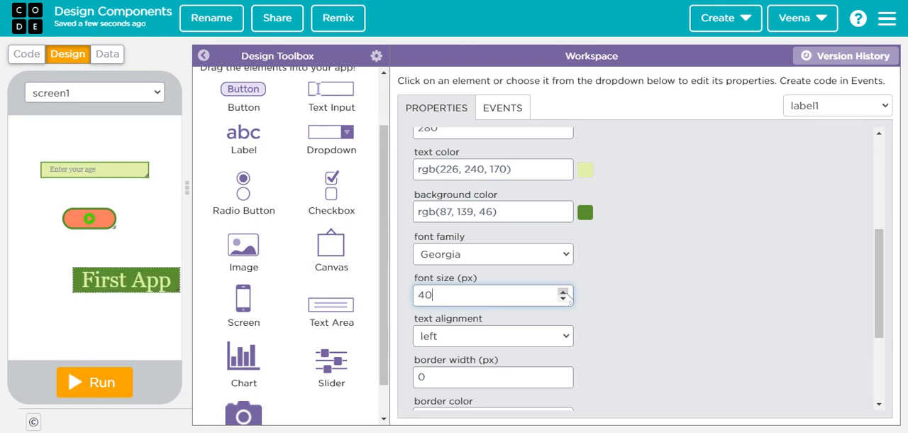
double_click(562, 291)
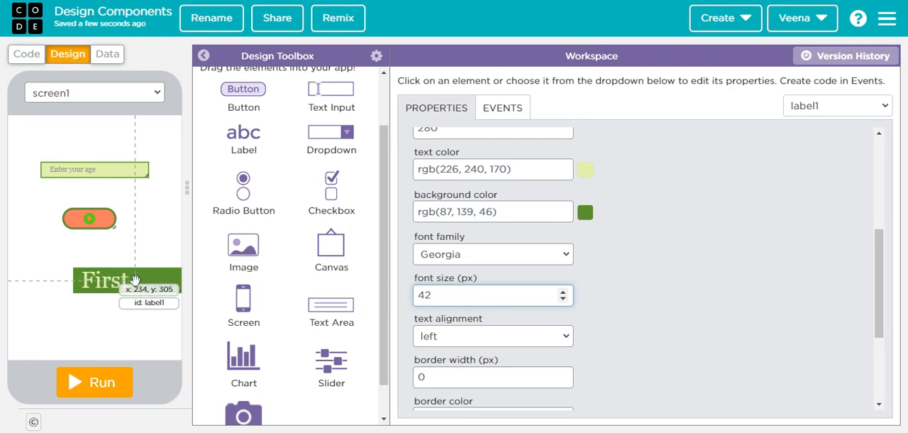
Step: Move the label left beneath the button to y 275 and enlarge its box to fit the full "First App" text
drag(126, 279, 94, 280)
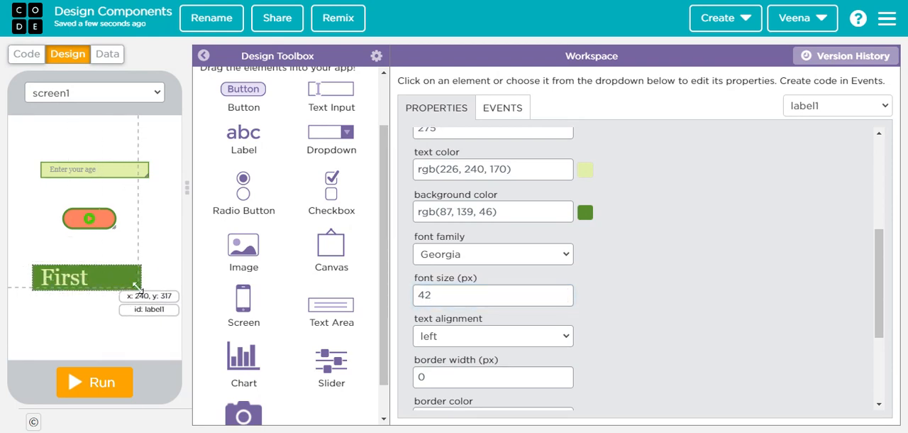
drag(139, 286, 150, 295)
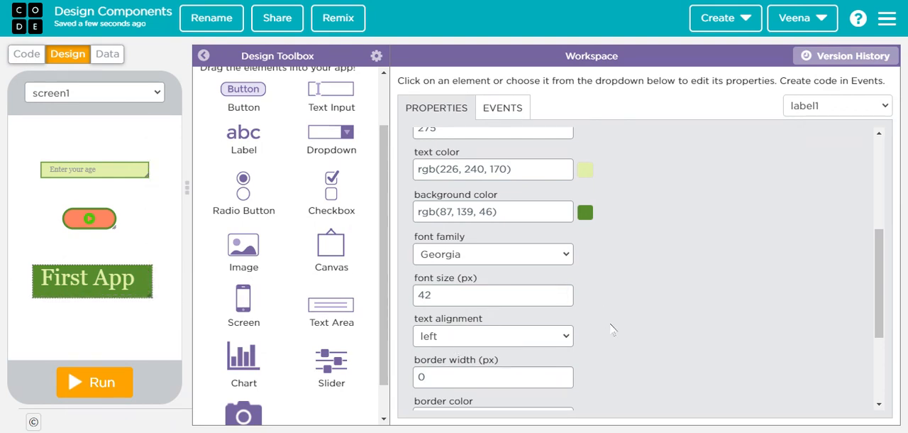
scroll(611, 329, down, 2)
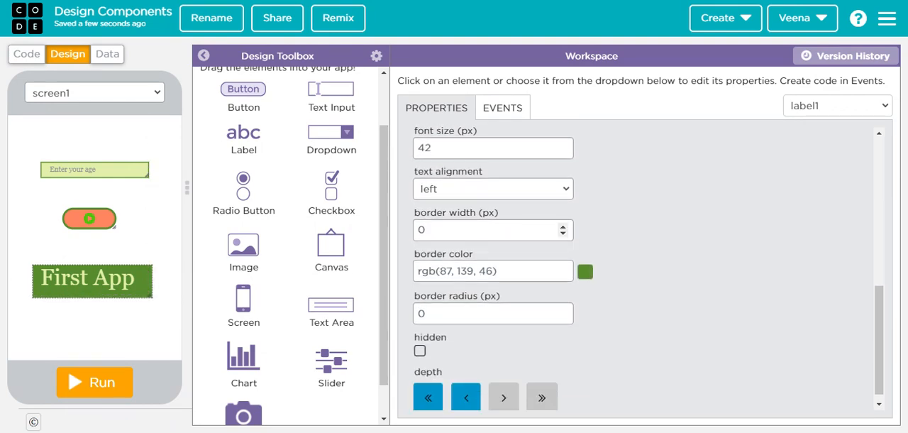